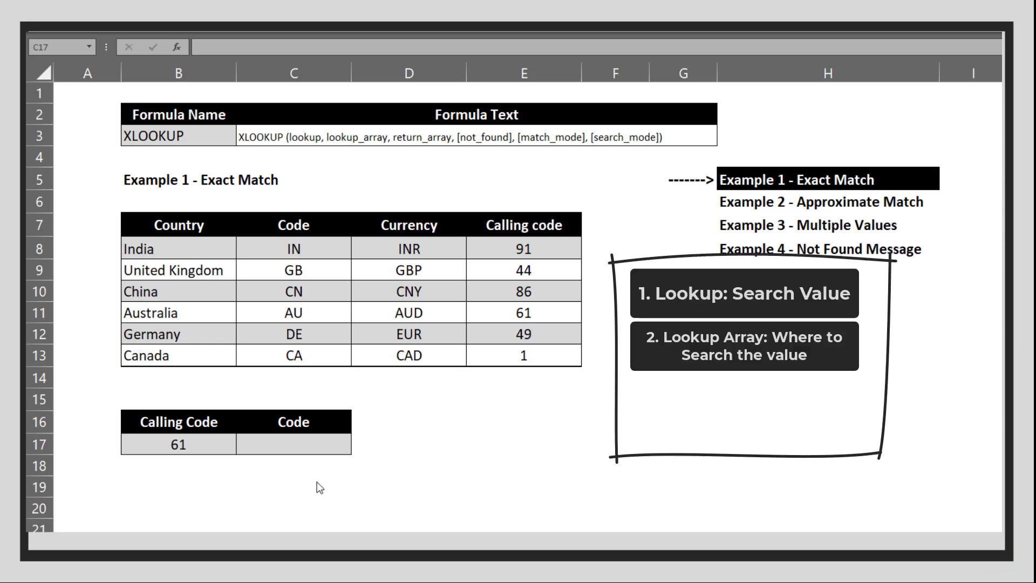
- Enter =XLOOKUP(B17,E8:E13,B8:B13) in C17 so calling code 61 returns Australia
click(317, 481)
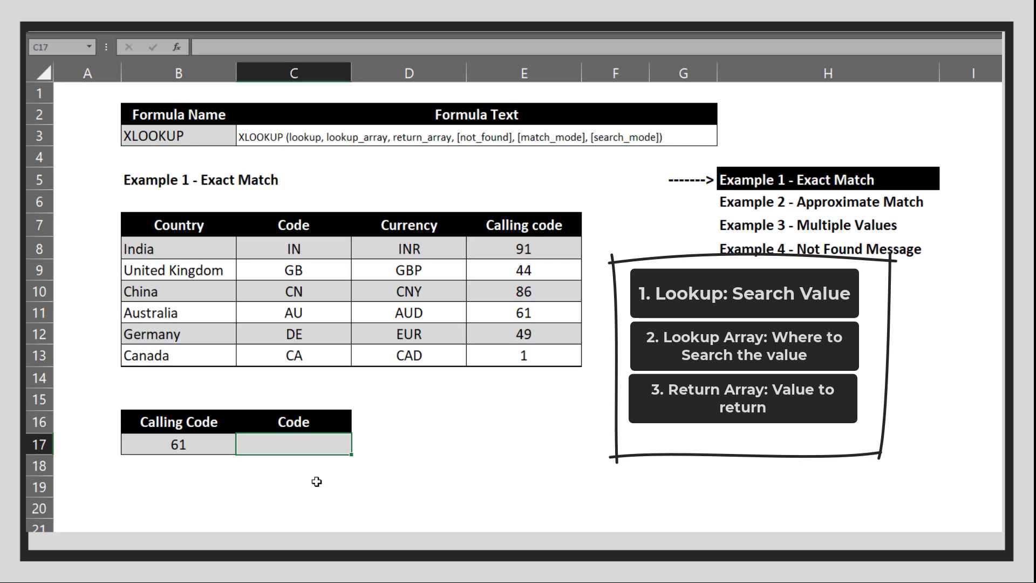
click(317, 481)
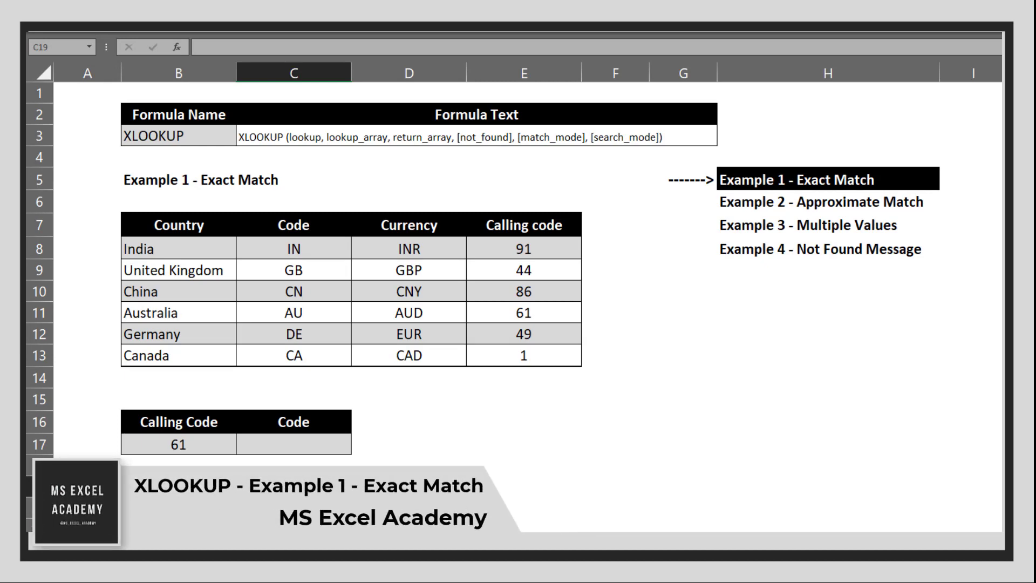
click(307, 447)
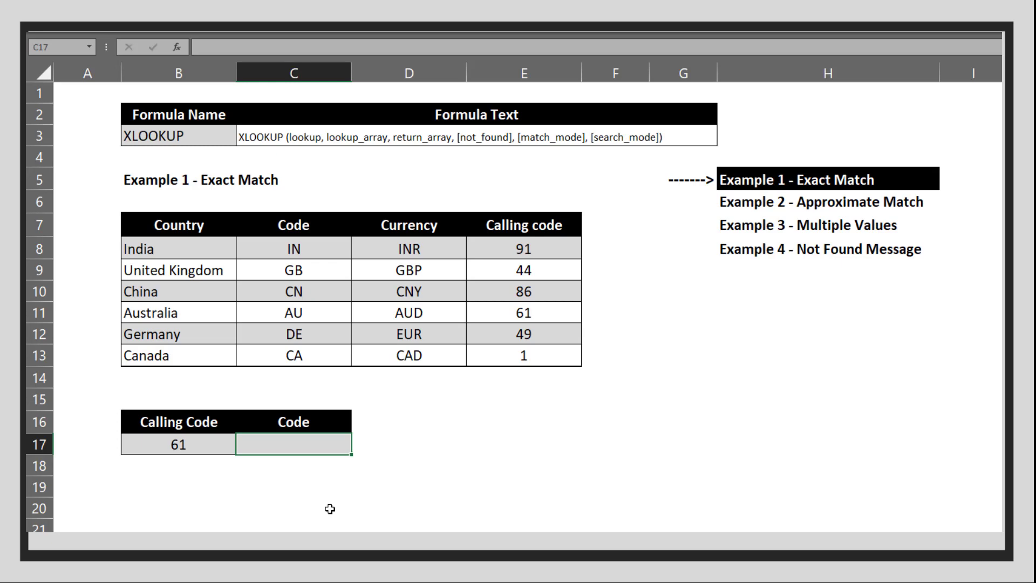
text(=xl)
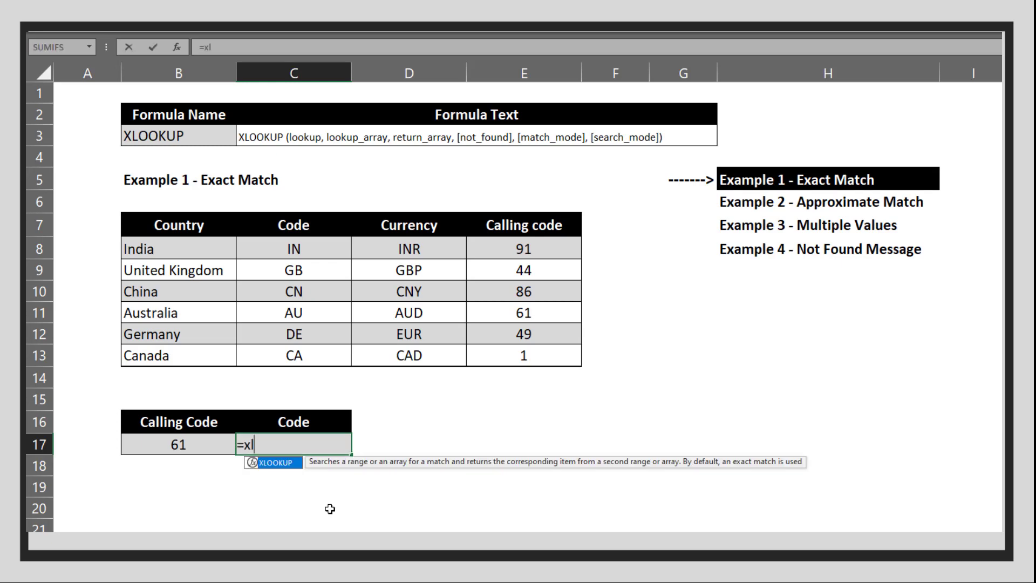
key(Tab)
key(Left)
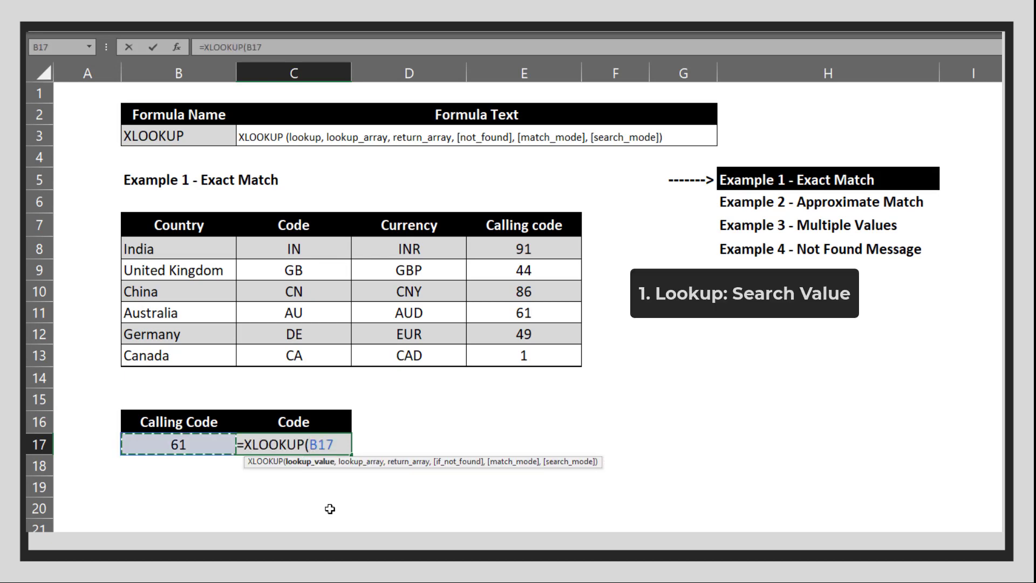
text(,)
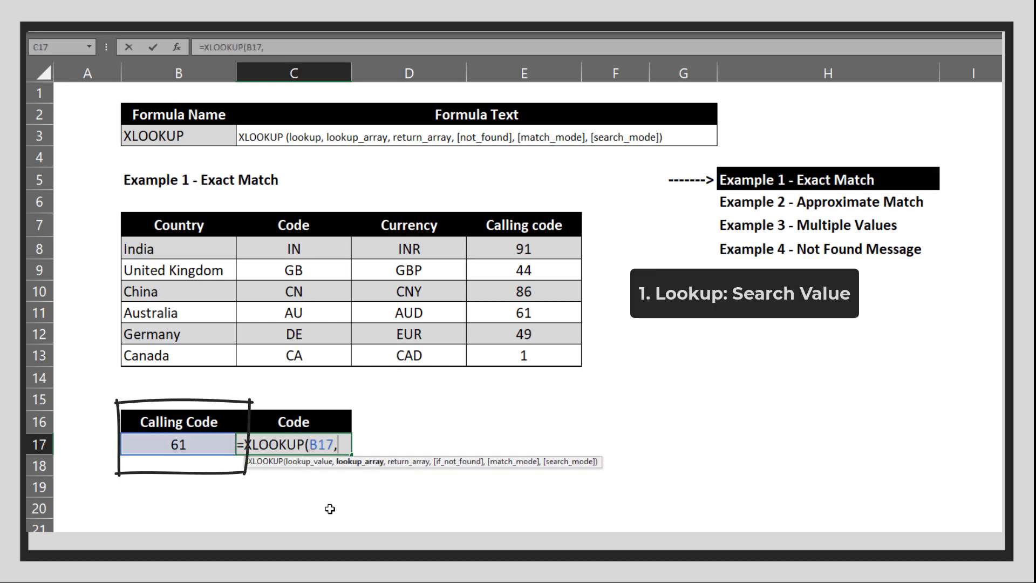
drag(549, 250, 533, 348)
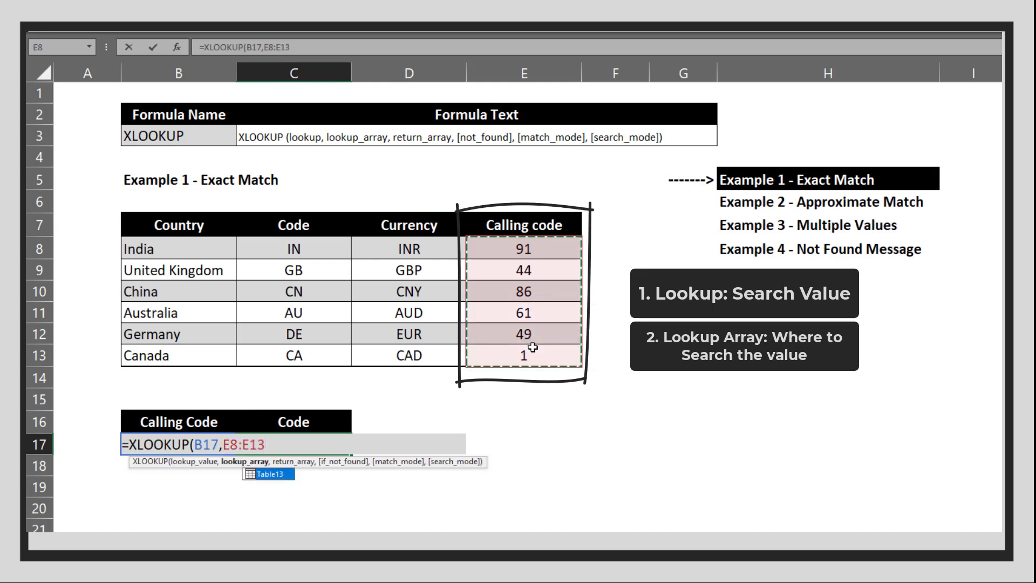
text(,)
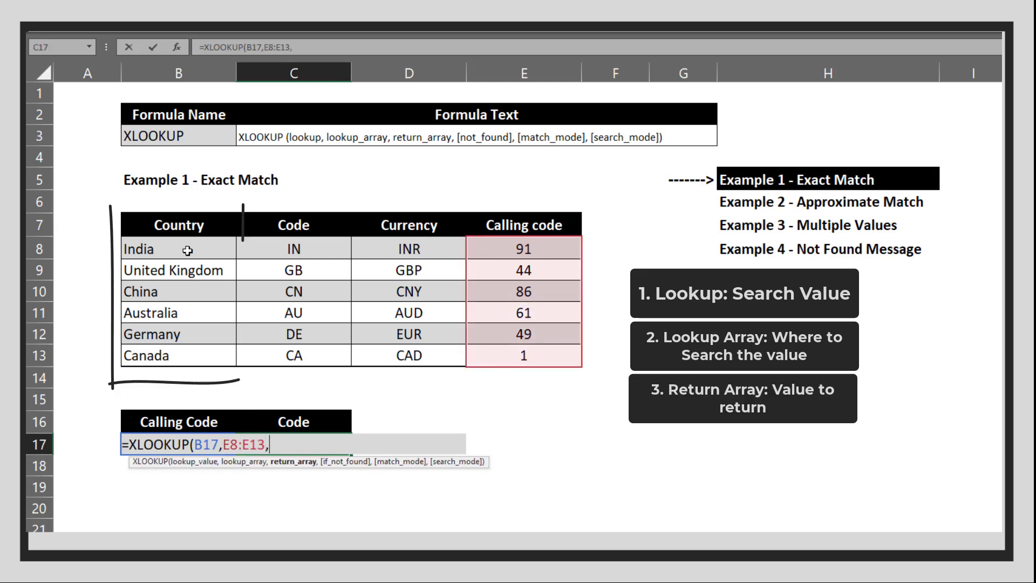
drag(192, 240, 198, 349)
key(Return)
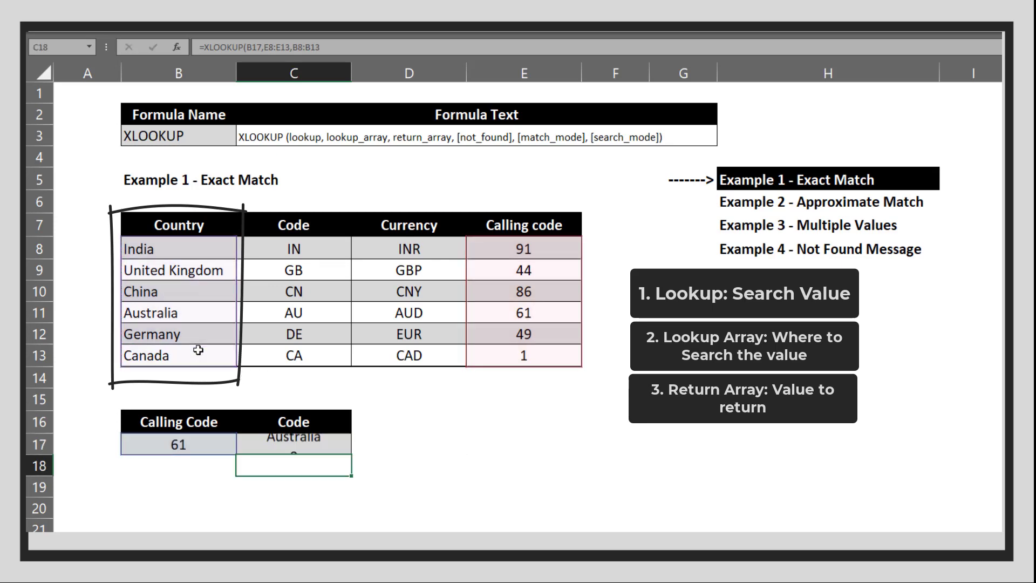
key(Up)
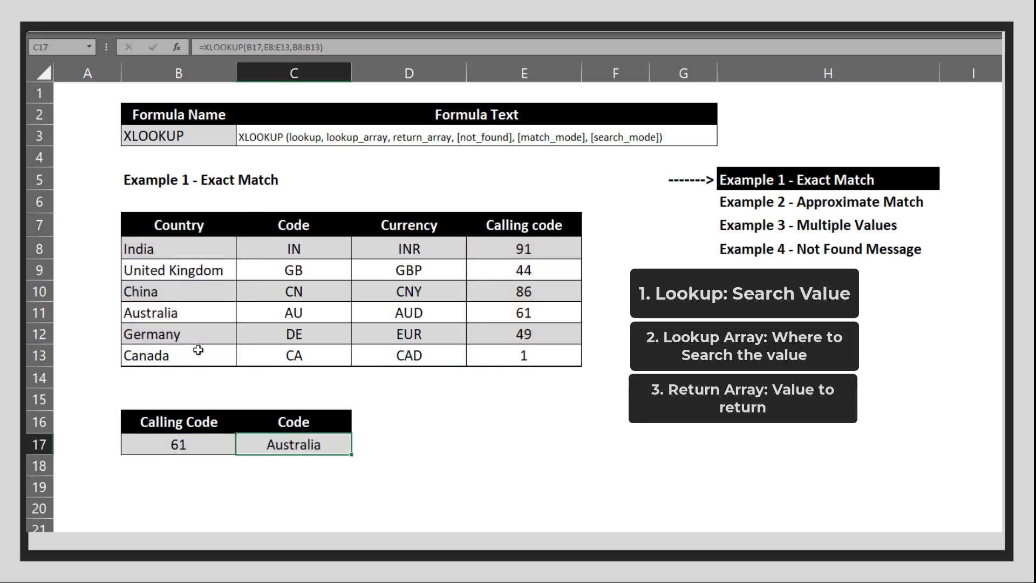
- Try calling codes 91, 1 and 49 in B17, ending with Germany in C17
click(180, 446)
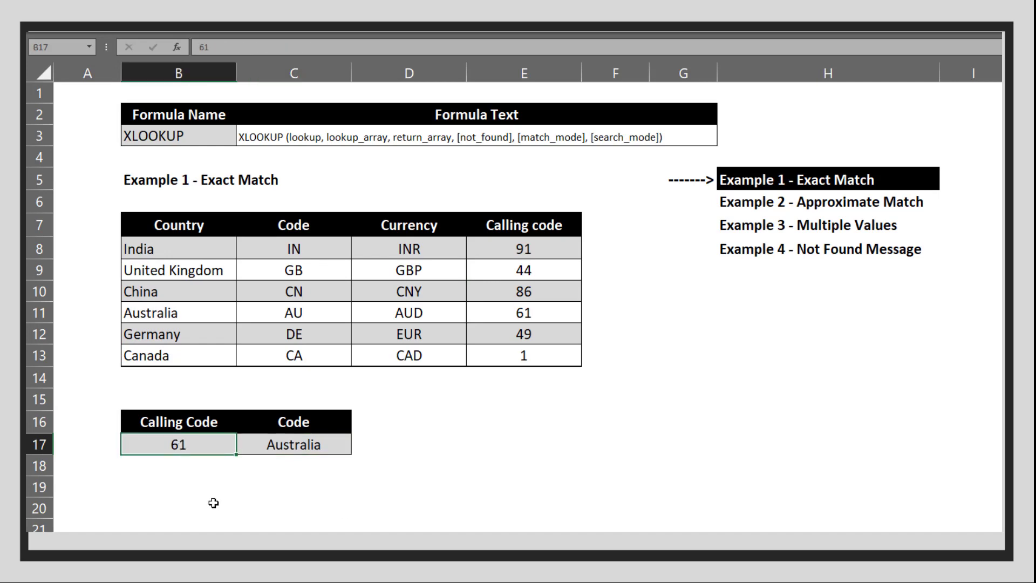
text(91)
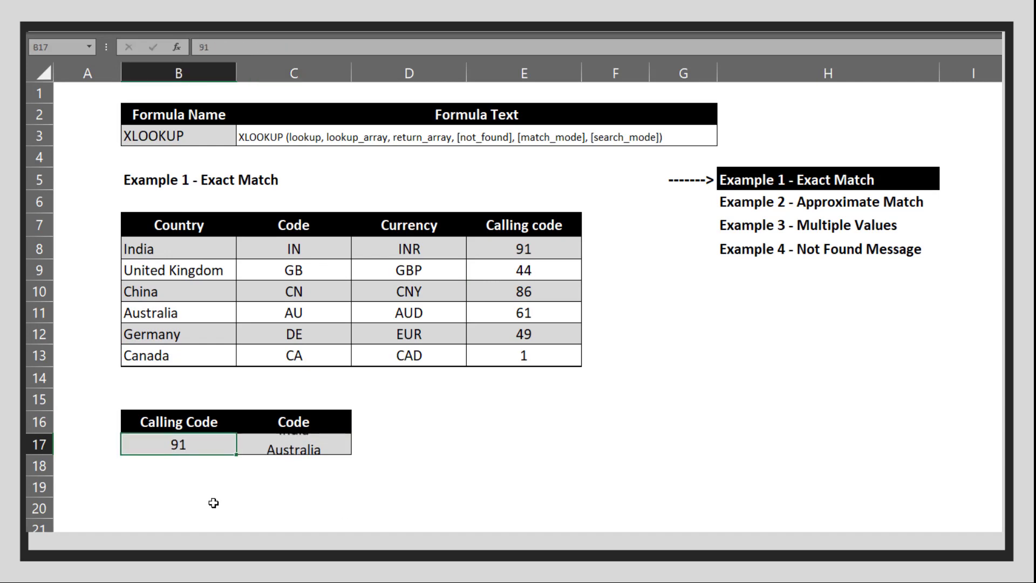
key(Return)
key(Up)
text(1)
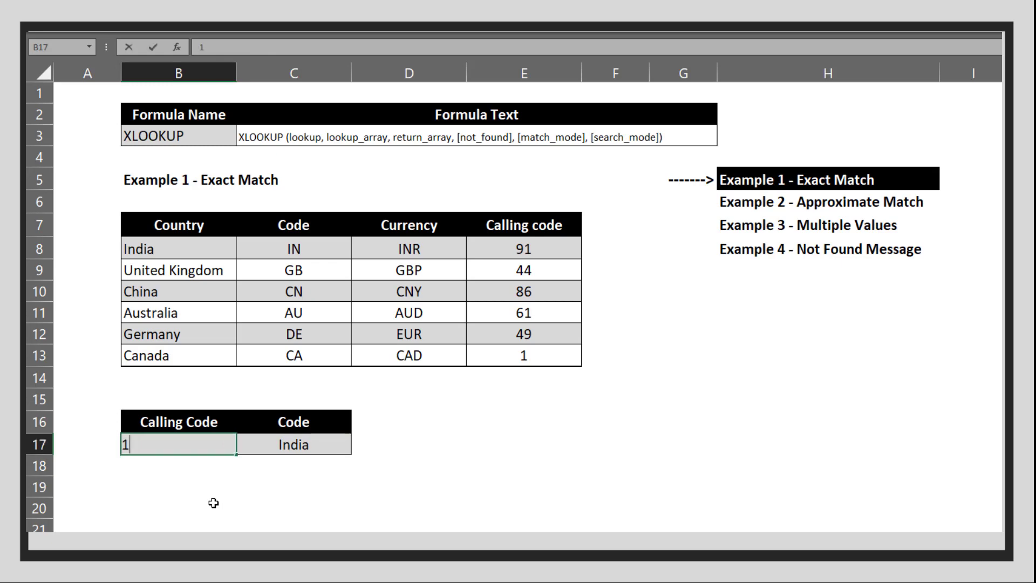
key(Return)
key(Up)
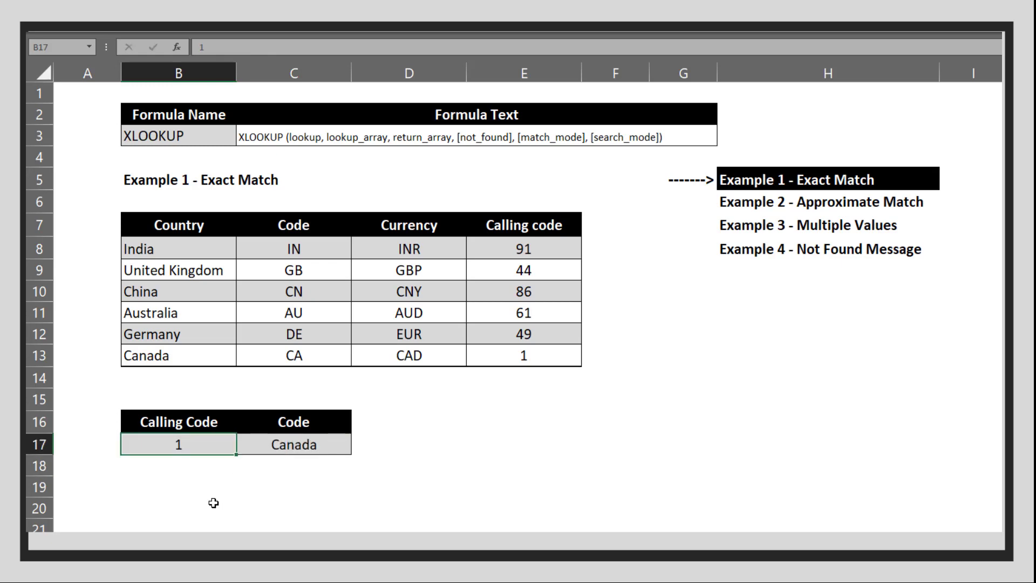
text(49)
key(Return)
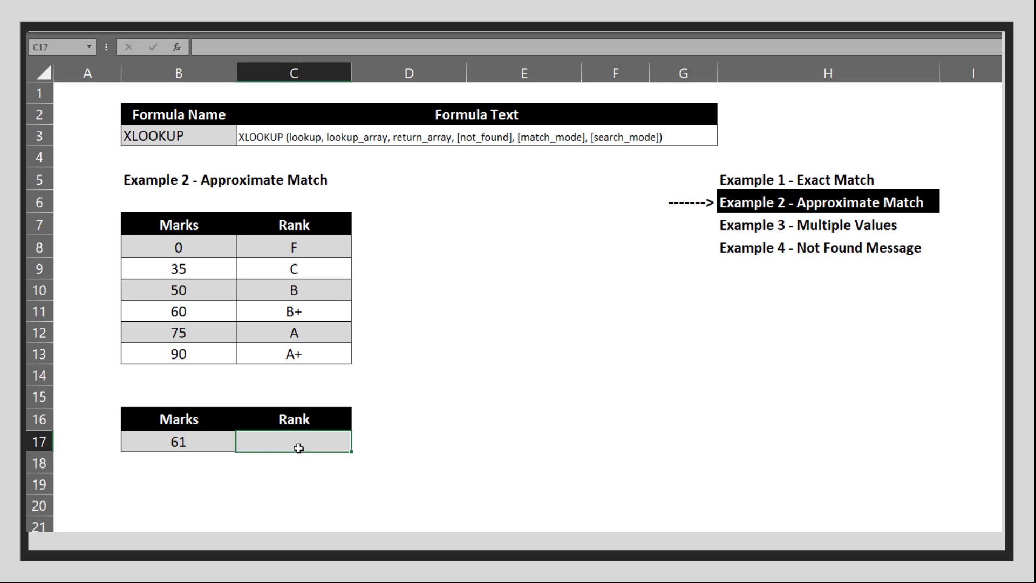
- Build =XLOOKUP(B17,B8:B13,C8:C13,,-1) in C17 using exact-or-next-smaller match mode
text(=)
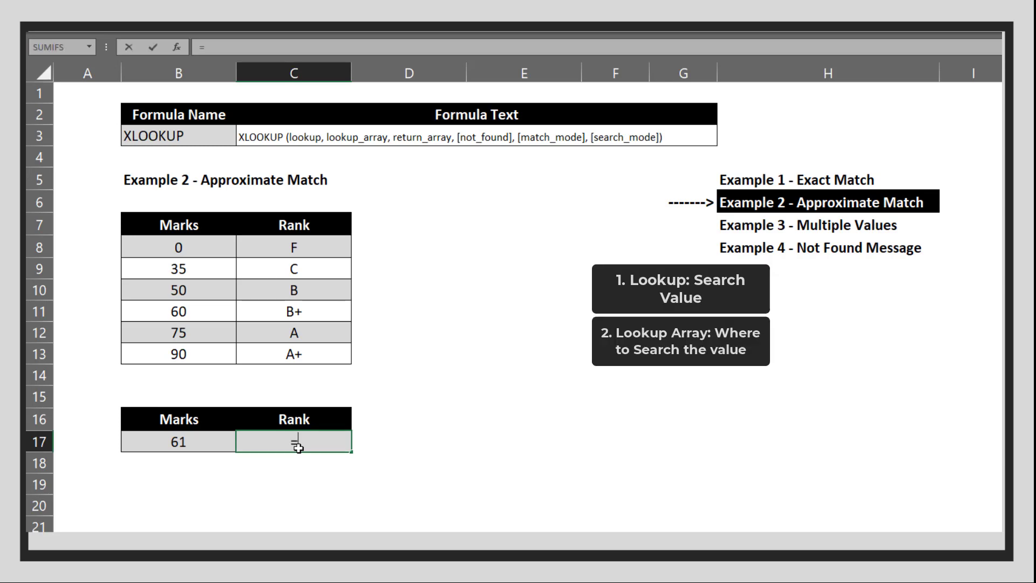
text(xlo)
key(Tab)
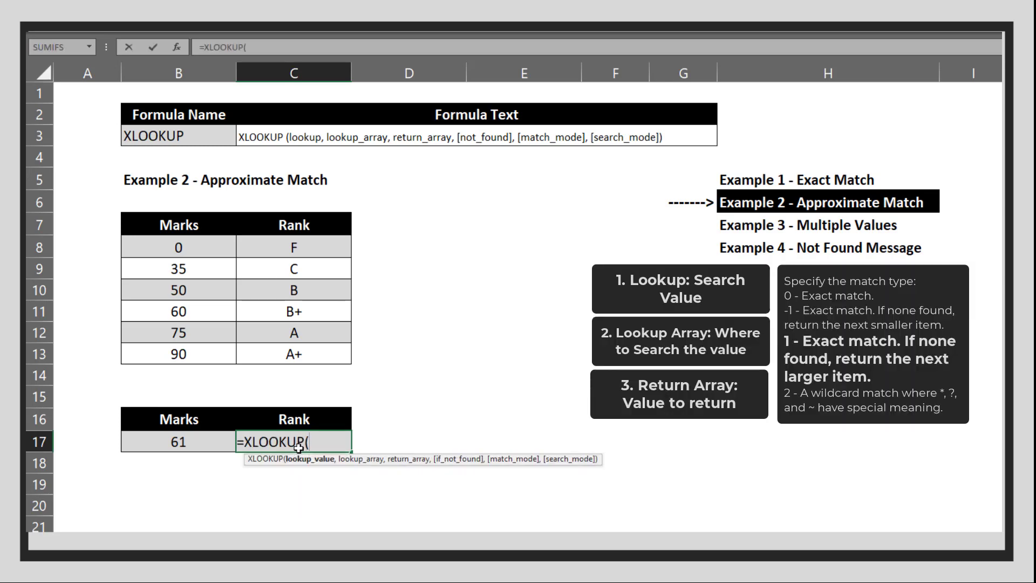
click(185, 449)
text(,)
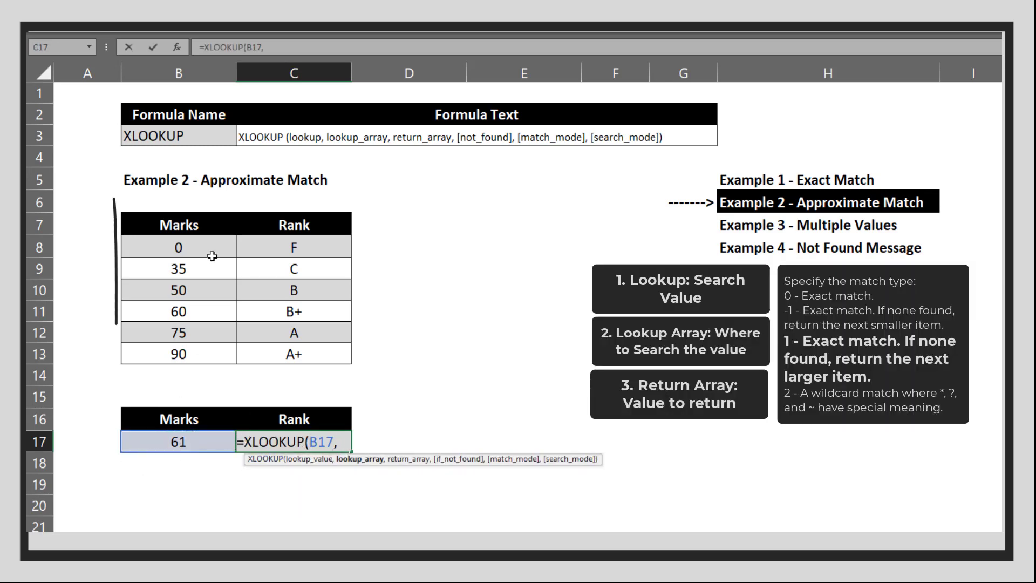
drag(208, 251, 215, 354)
text(,)
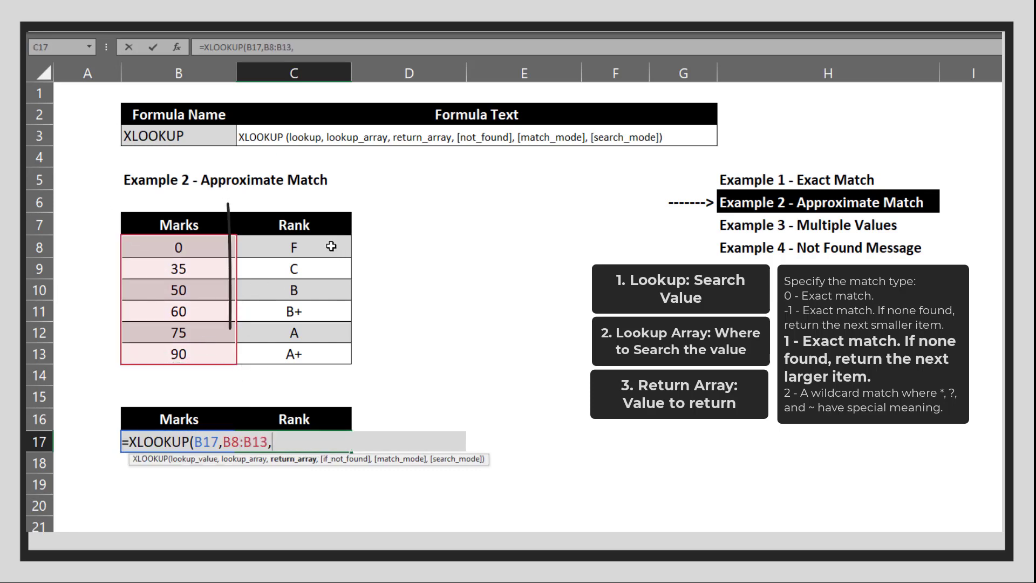
drag(335, 245, 315, 346)
text(,)
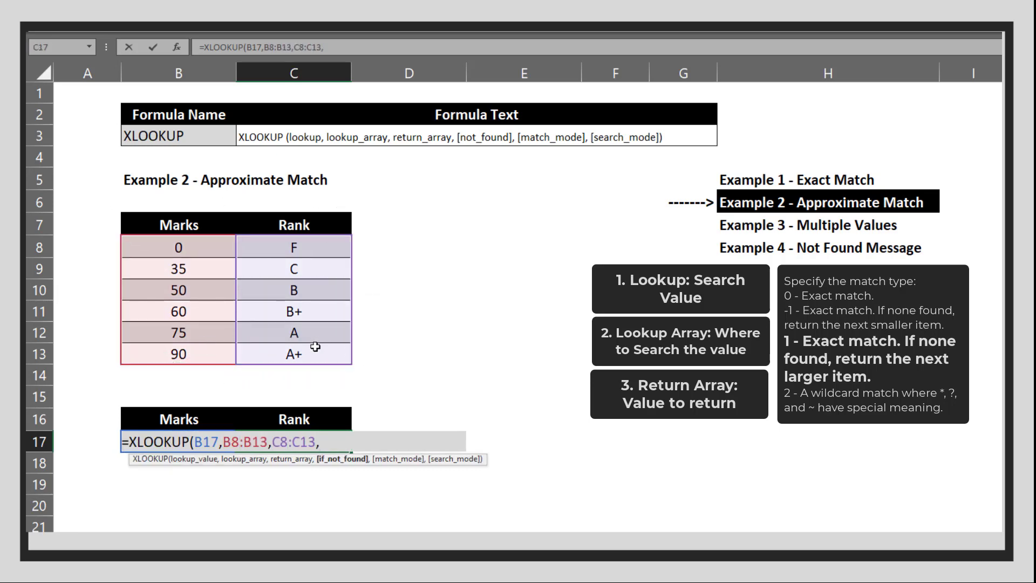
text(,)
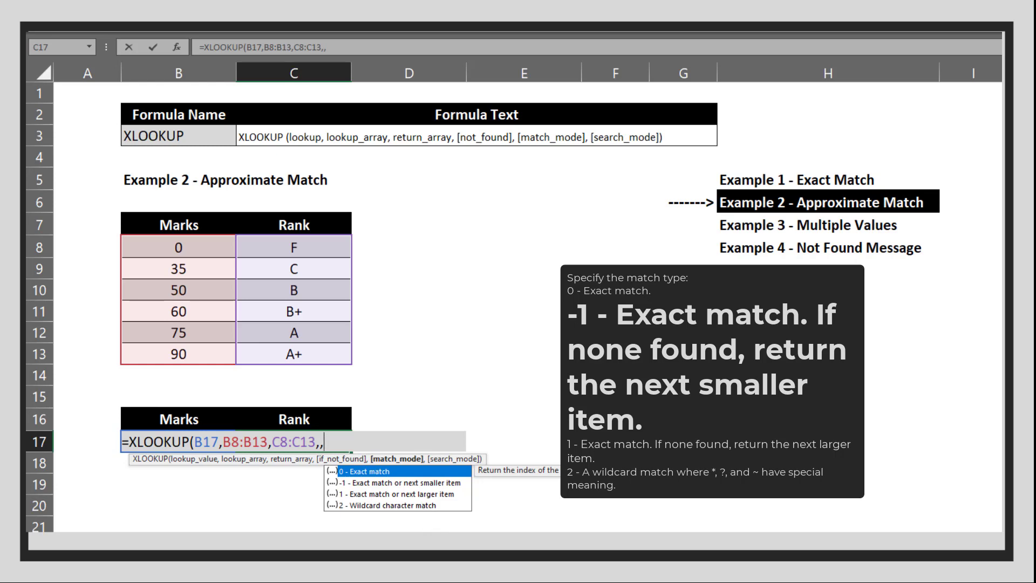
key(Down)
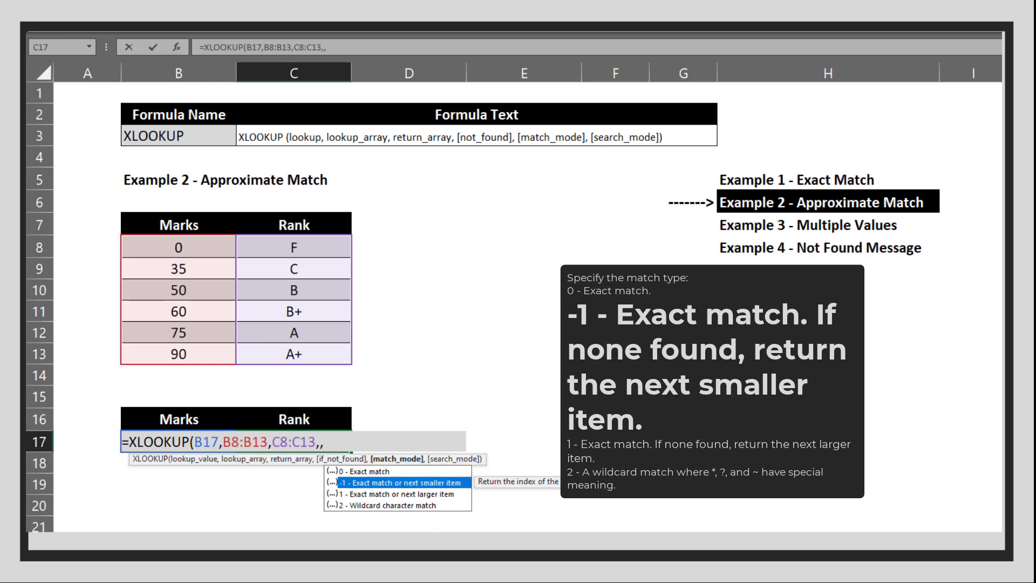
key(Tab)
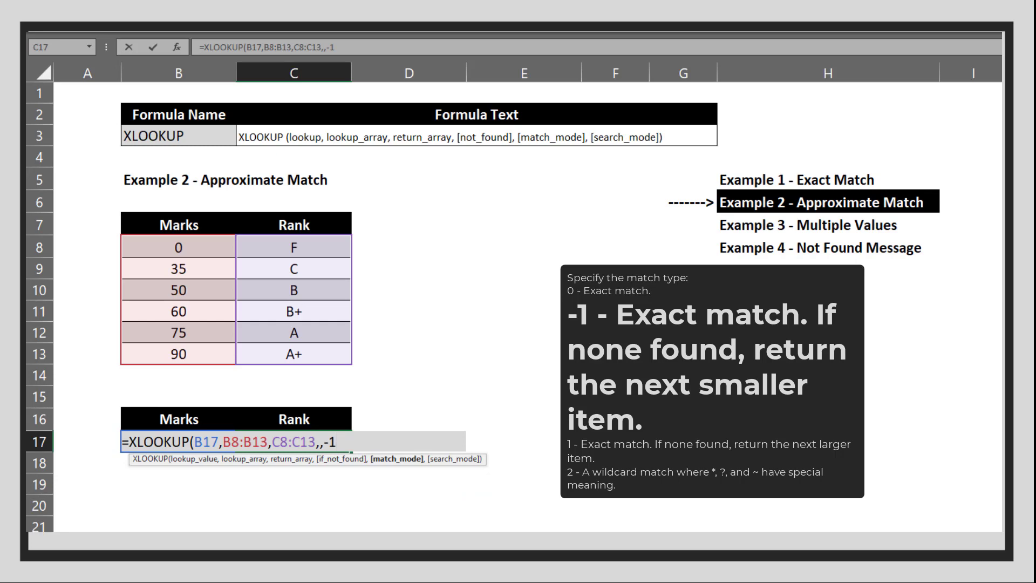
- Close and enter the approximate-match formula, returning rank B+ for marks 61
text())
key(Return)
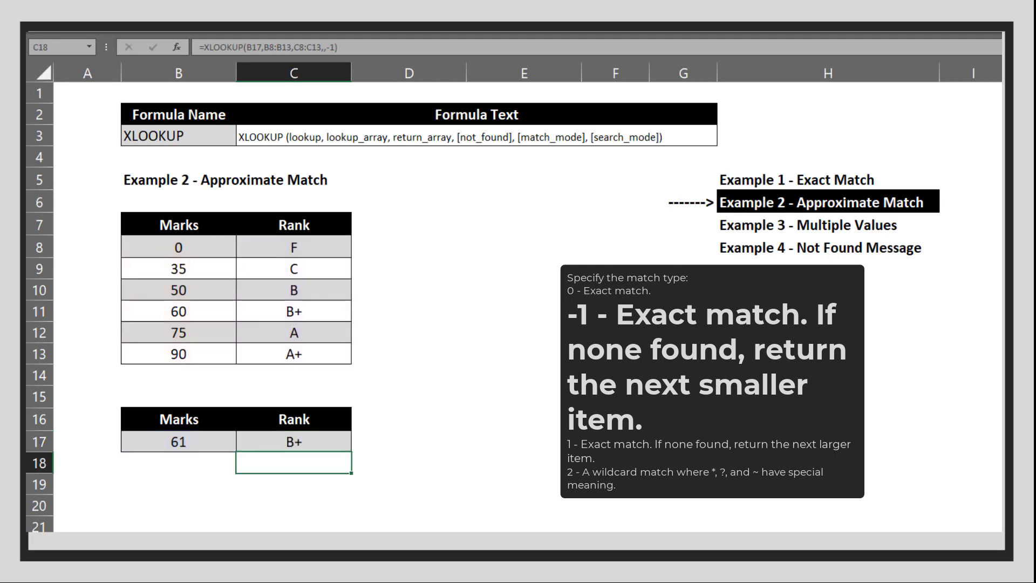
key(Up)
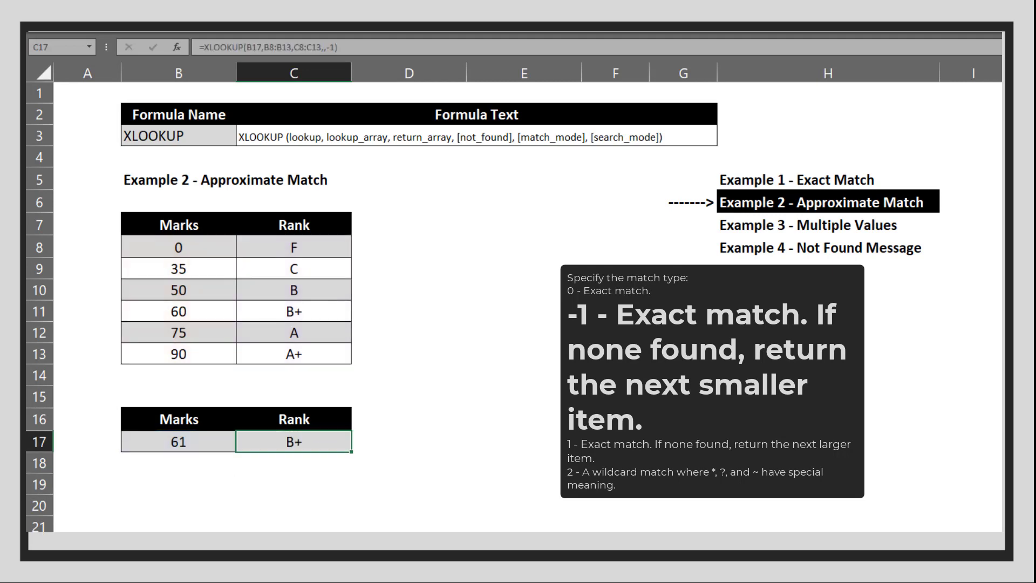
key(Left)
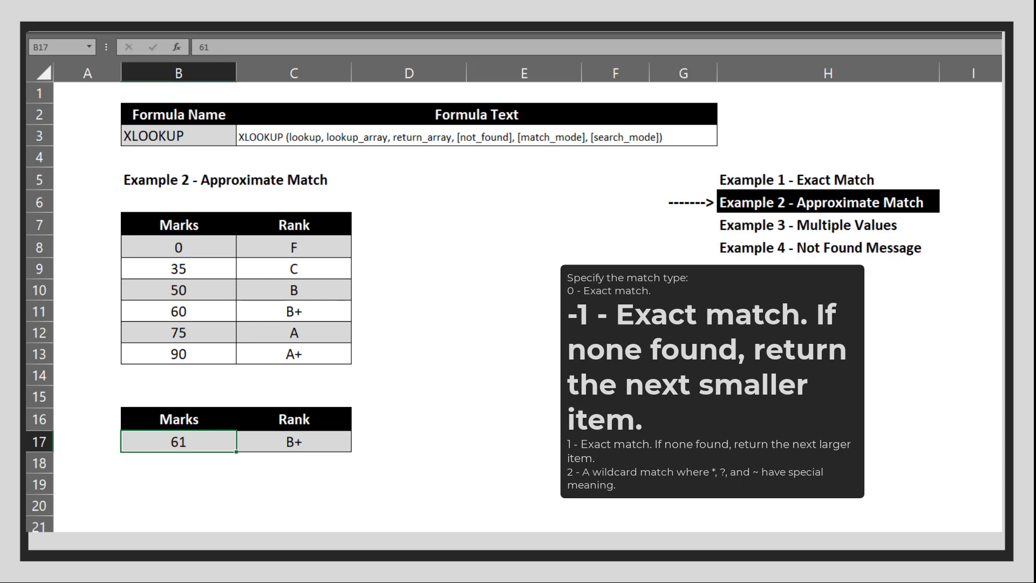
- Test marks 15 (rank F) and 95 (rank A+) in B17
text(1)
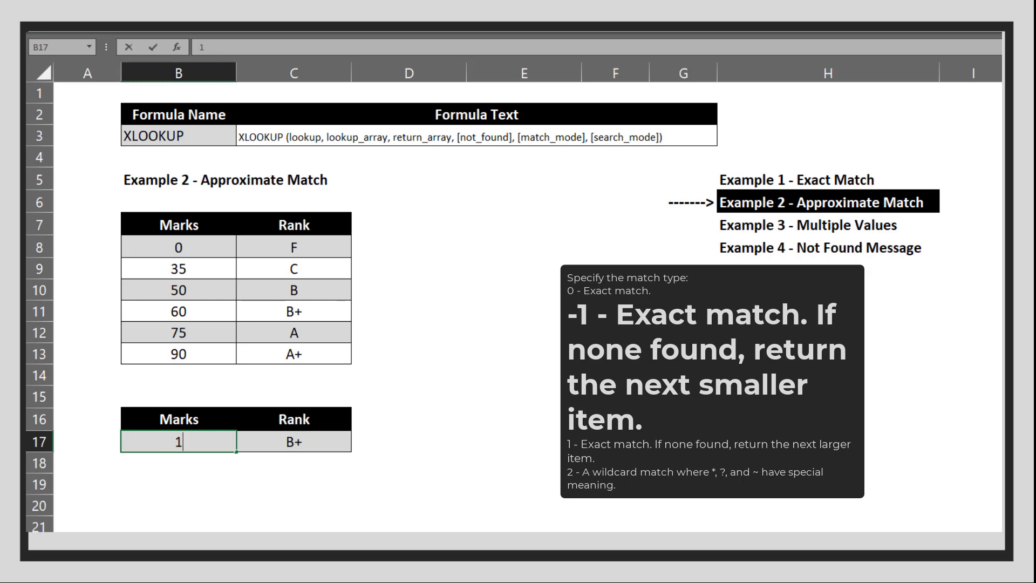
text(5)
key(Return)
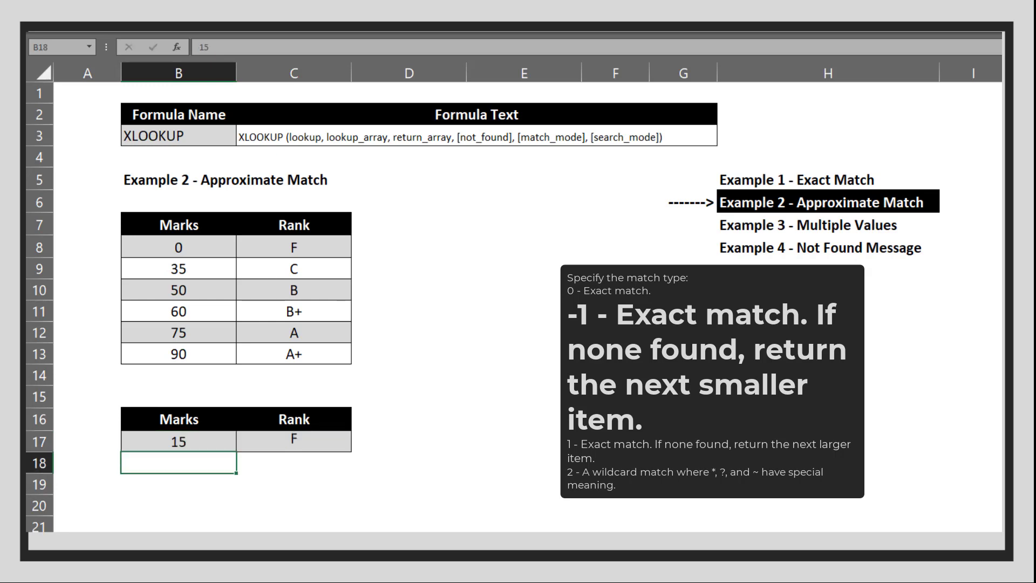
click(178, 441)
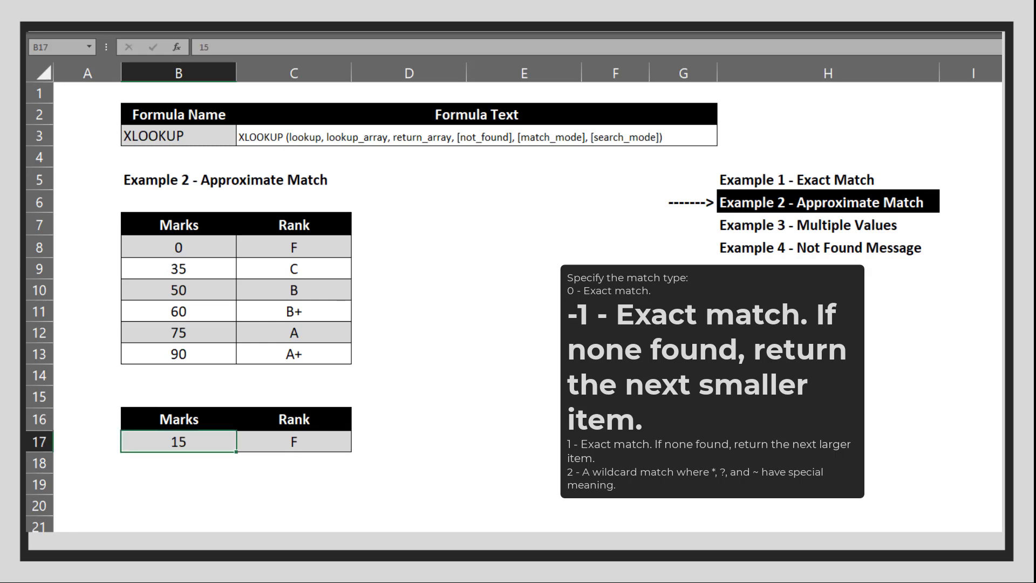
text(9)
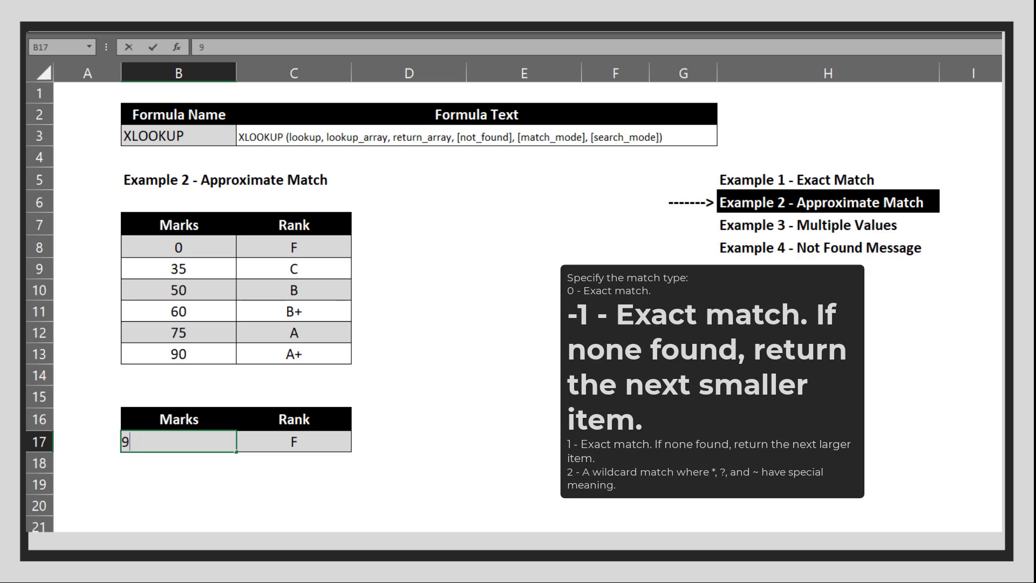
text(5)
key(Return)
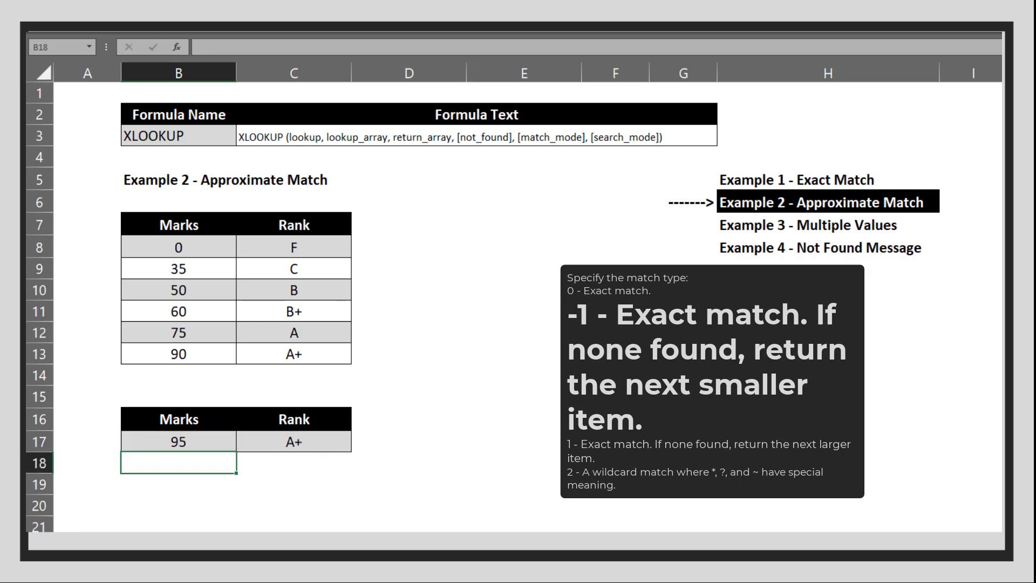
click(178, 441)
click(178, 463)
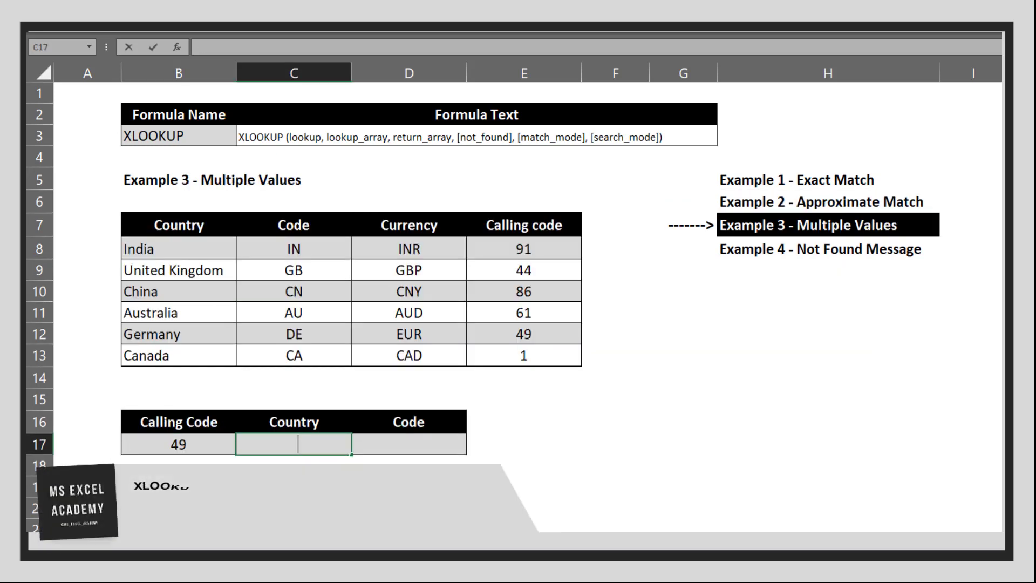
- Start a formula with an equals sign in C17 of the Multiple Values sheet
text(=)
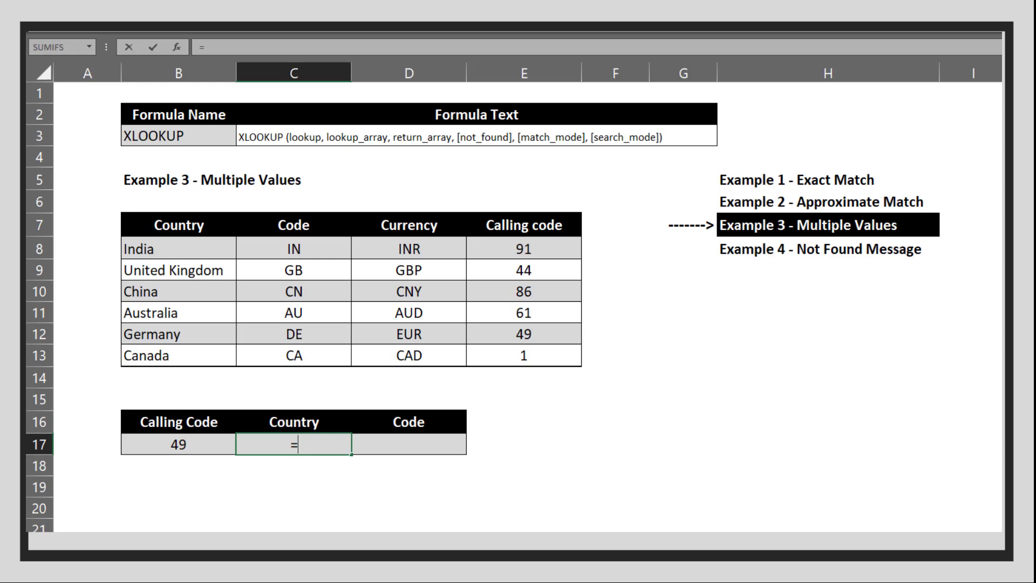
- Complete =XLOOKUP(B17,E8:E13,B8:C13) in C17, spilling Germany and DE for code 49
text(xl)
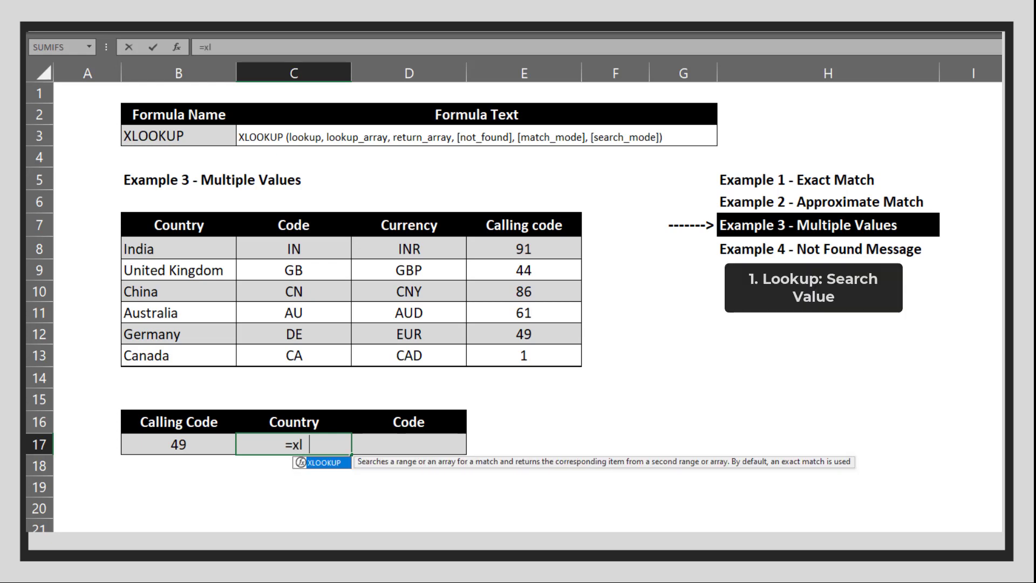
key(Tab)
click(179, 444)
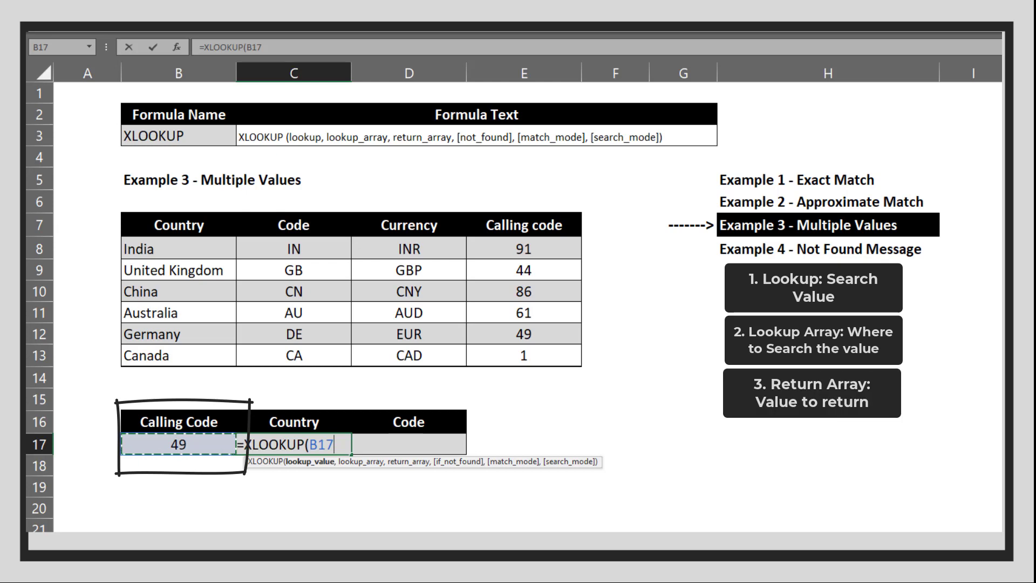
text(,)
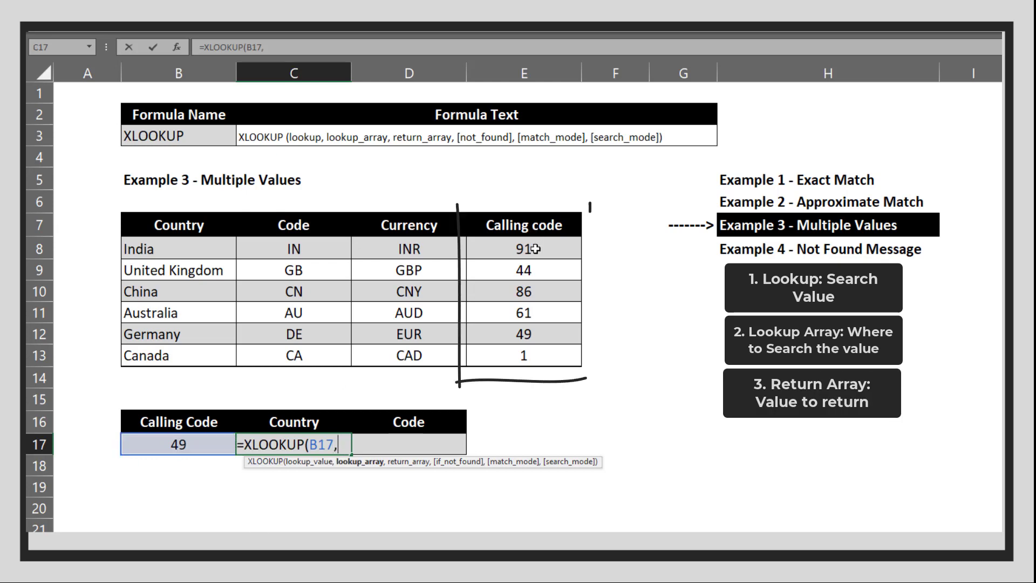
drag(535, 249, 525, 354)
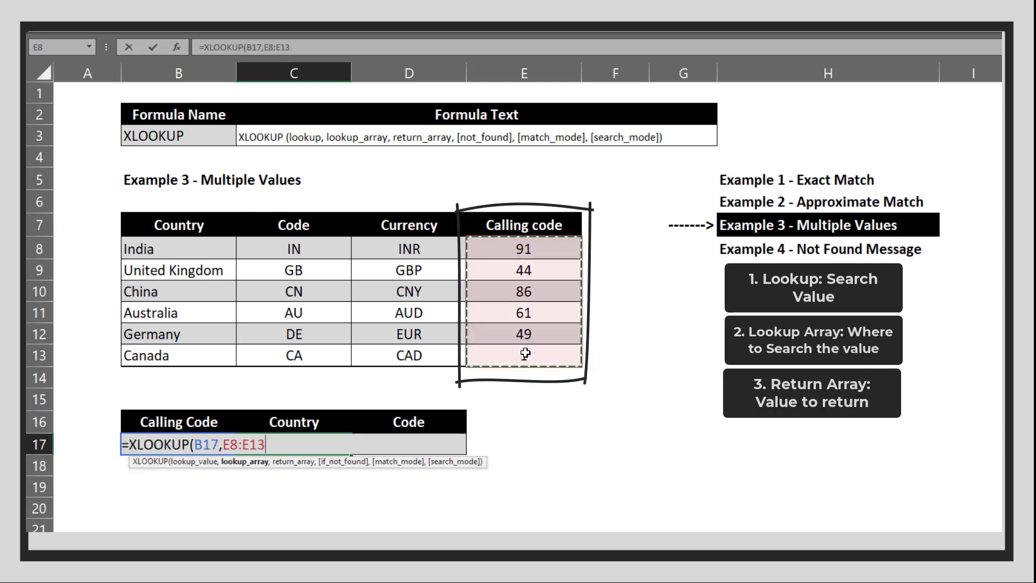
text(,)
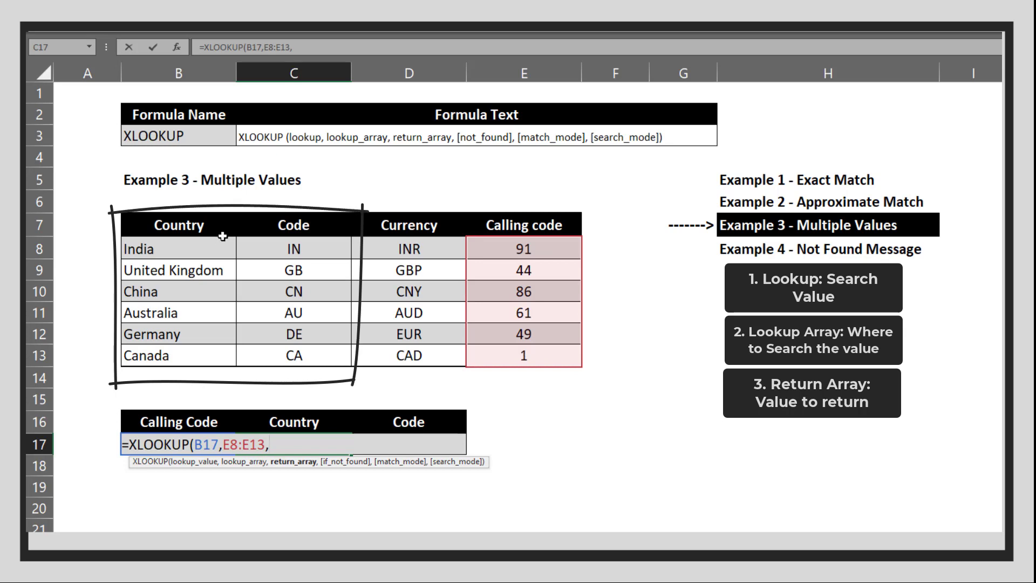
drag(218, 245, 312, 360)
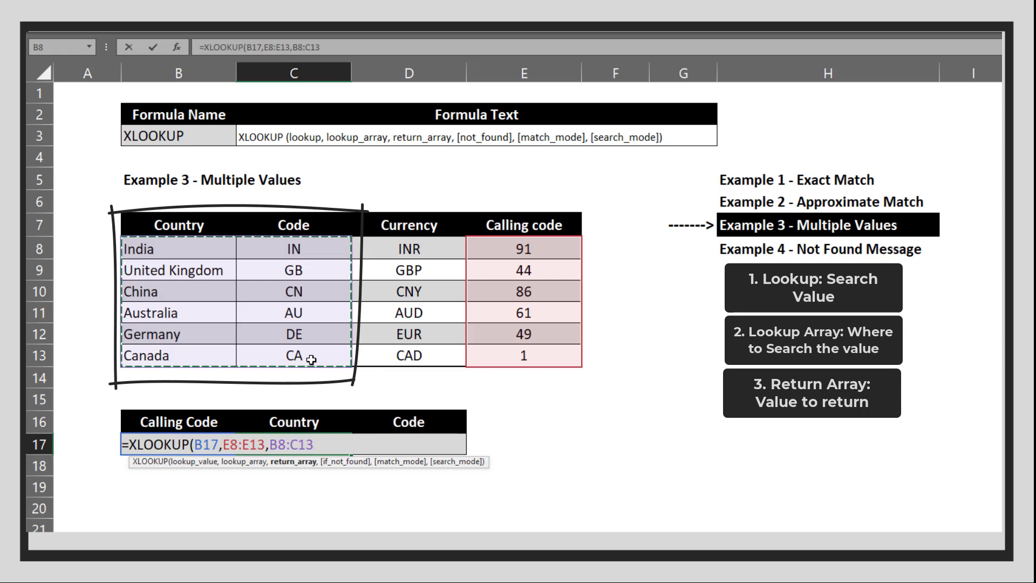
key(Return)
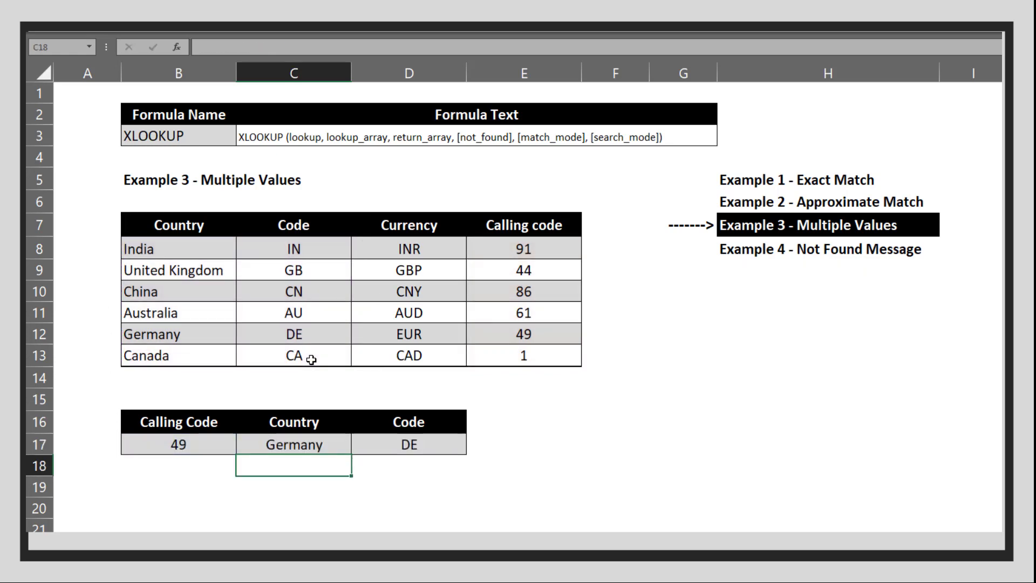
key(Up)
key(Left)
- Enter calling code 91 in B17 to return India and IN
text(91)
key(Return)
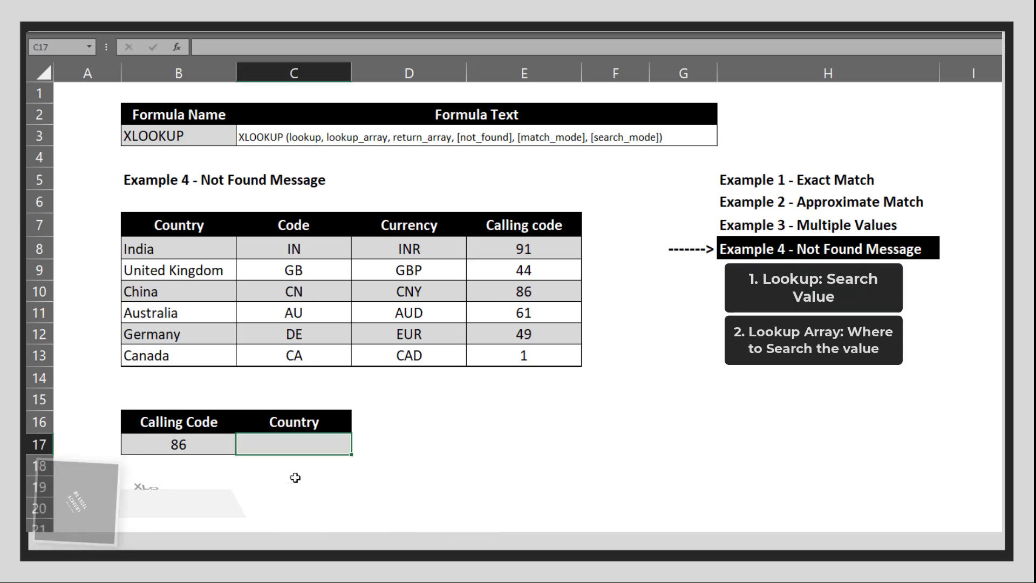
- Enter =XLOOKUP(B17,E8:E13,B8:B13) in C17, returning China
text(=xlo)
key(Tab)
text(B17,)
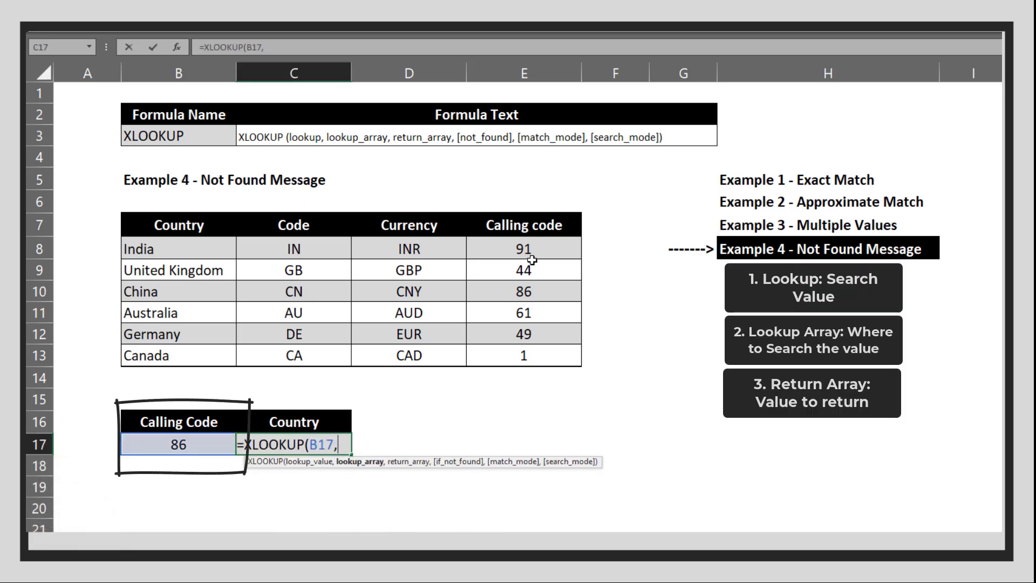
drag(532, 260, 534, 351)
text(,)
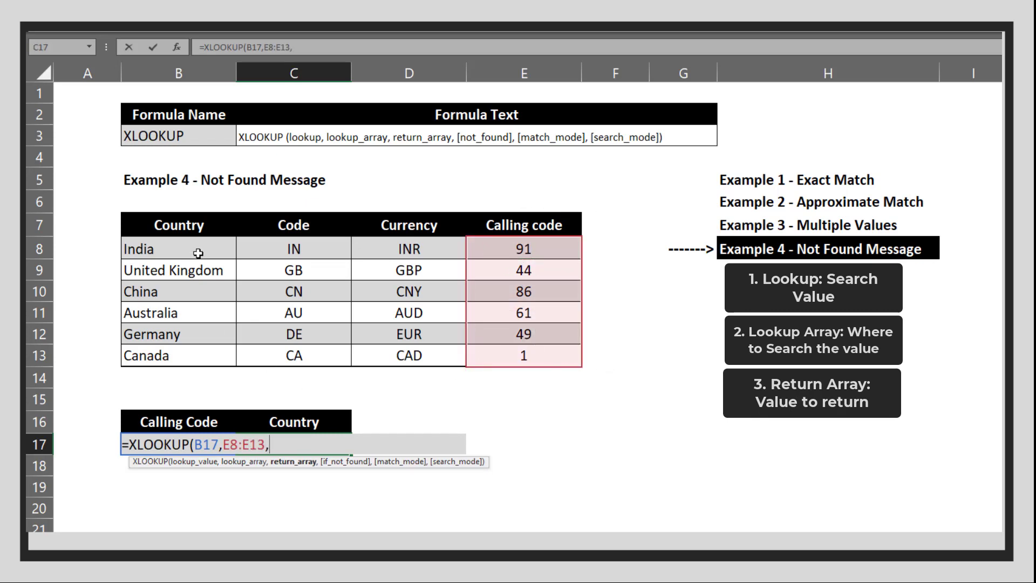
drag(200, 254, 206, 351)
key(Return)
key(Up)
key(Left)
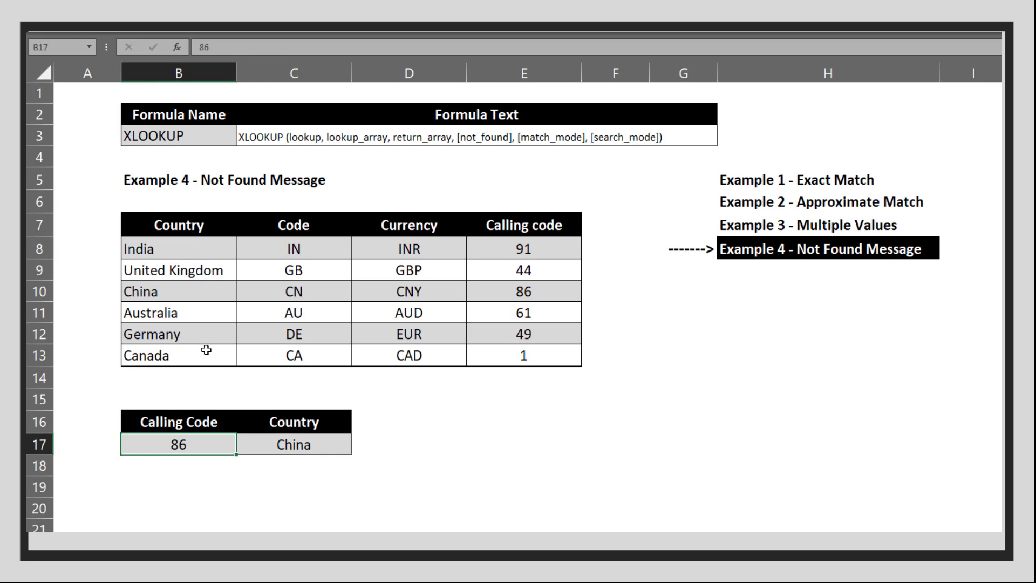
- Try calling codes 112 and 45 in B17 to get #N/A, then reopen C17's formula
text(112)
key(Return)
key(Up)
key(Left)
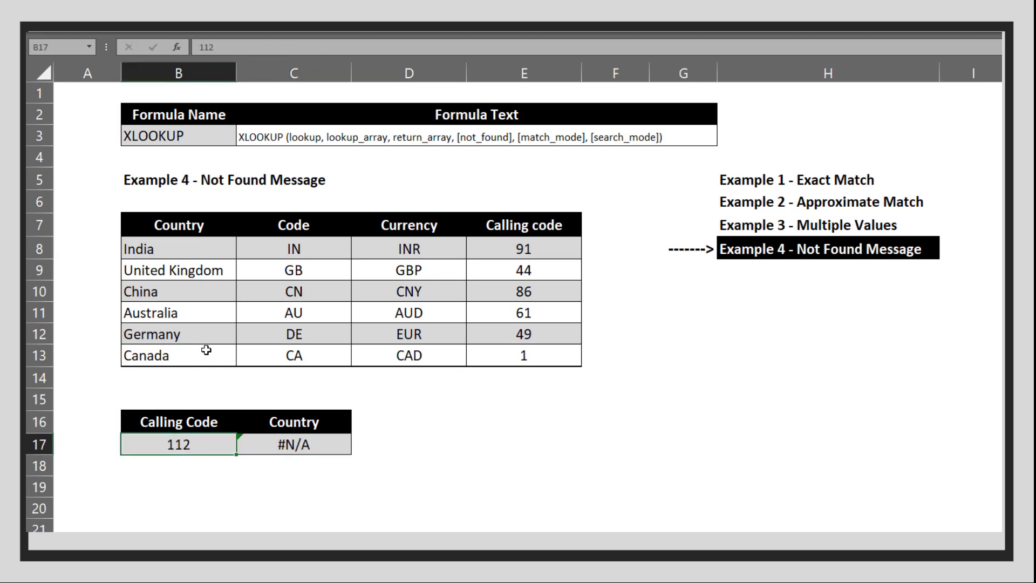
text(45)
key(Return)
key(Up)
key(Right)
key(F2)
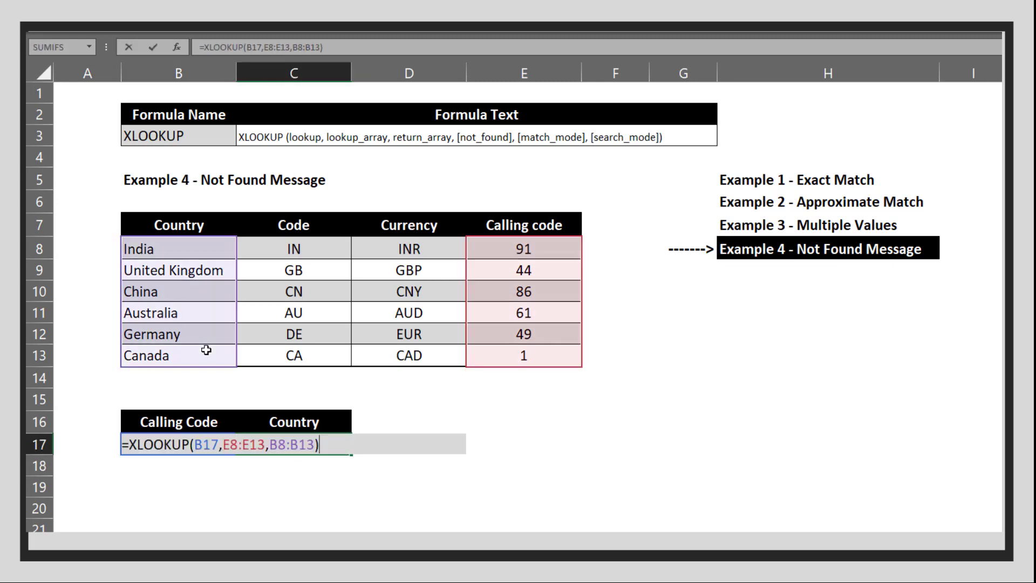
- Add 'Data not Available' as the not-found argument of C17's XLOOKUP
key(Left)
text(,)
text("Data )
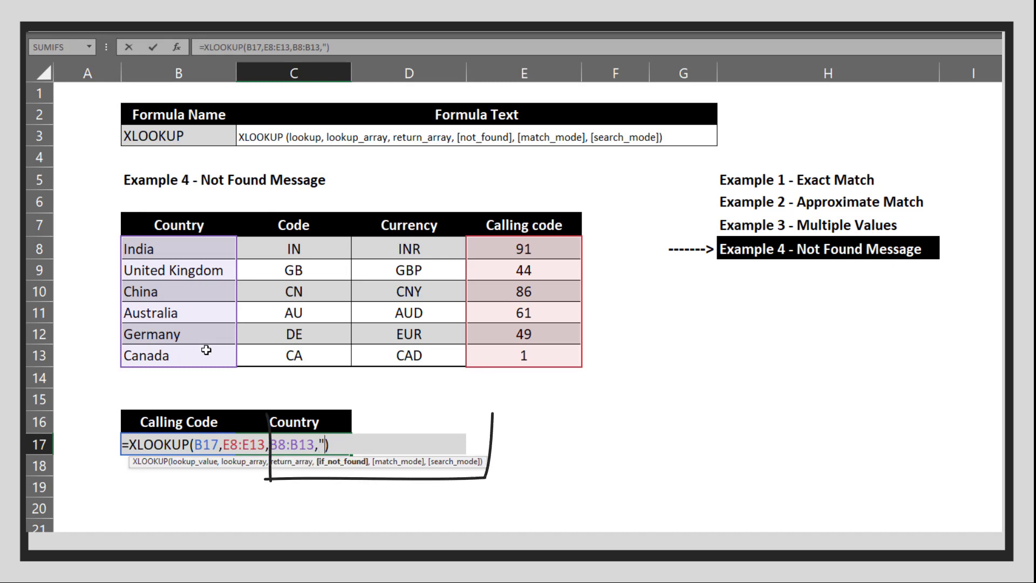
text(not Availabl)
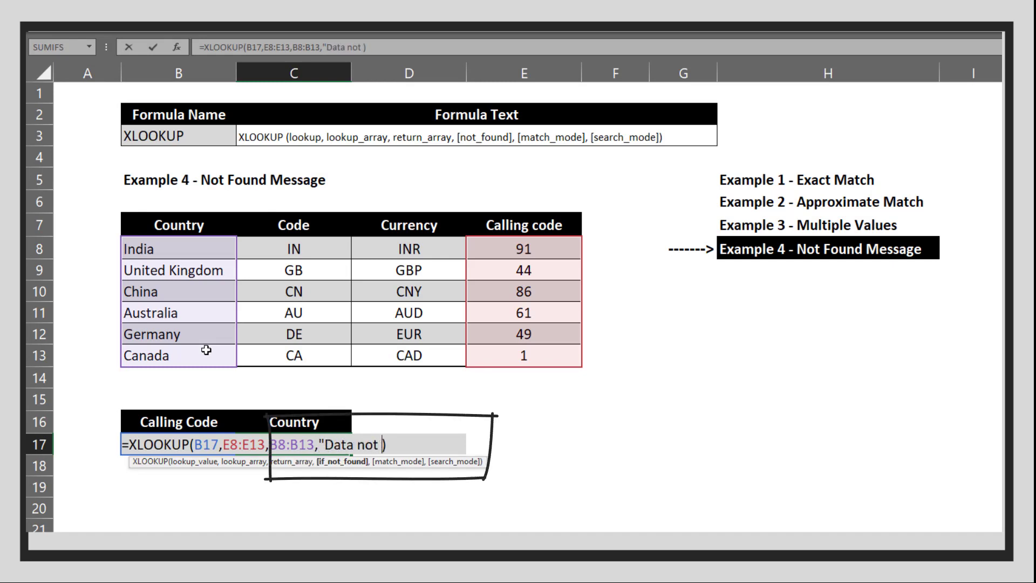
text(e")
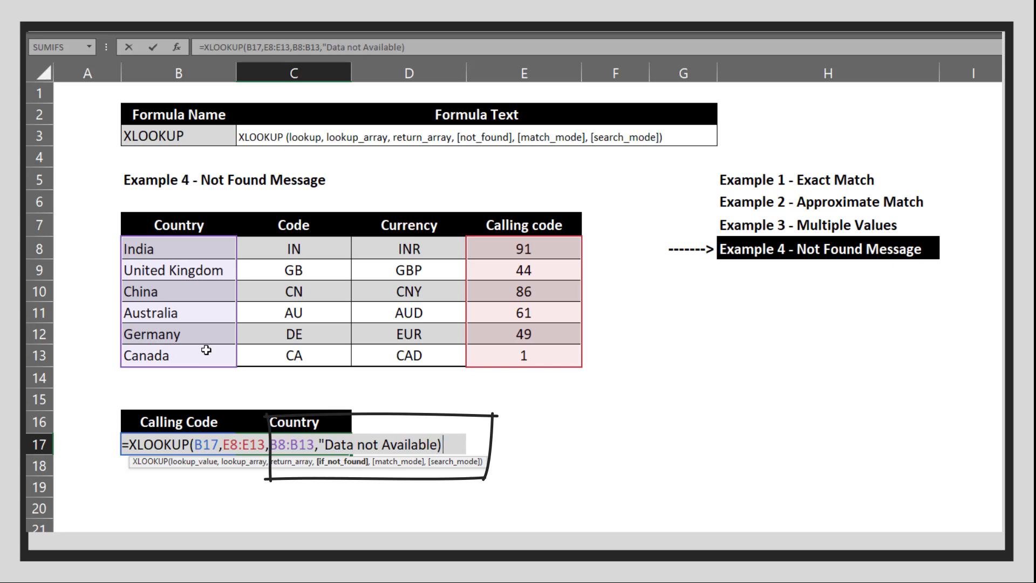
key(Return)
key(Up)
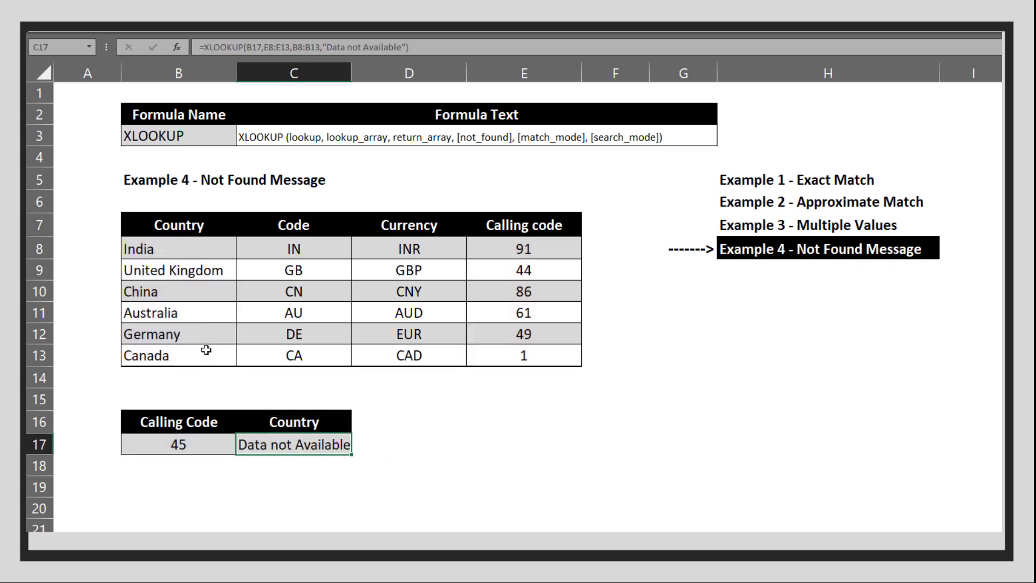
- AutoFit column C's width with Alt+H, O, I
key(alt+h)
key(o)
key(i)
- Test calling codes 1, 91 and 100 in B17: Canada, India, Data not Available
key(Left)
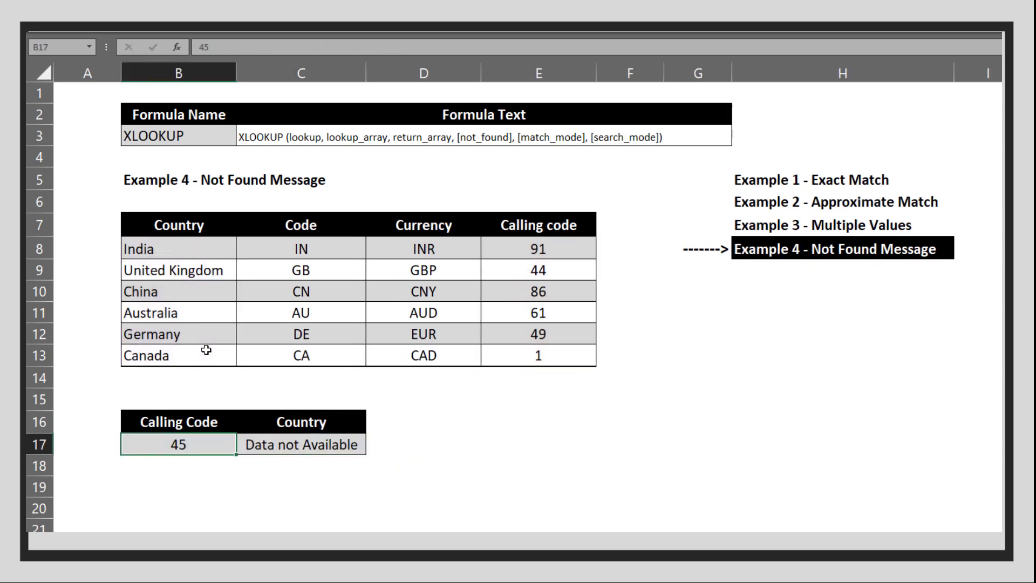
text(12)
key(BackSpace)
key(Return)
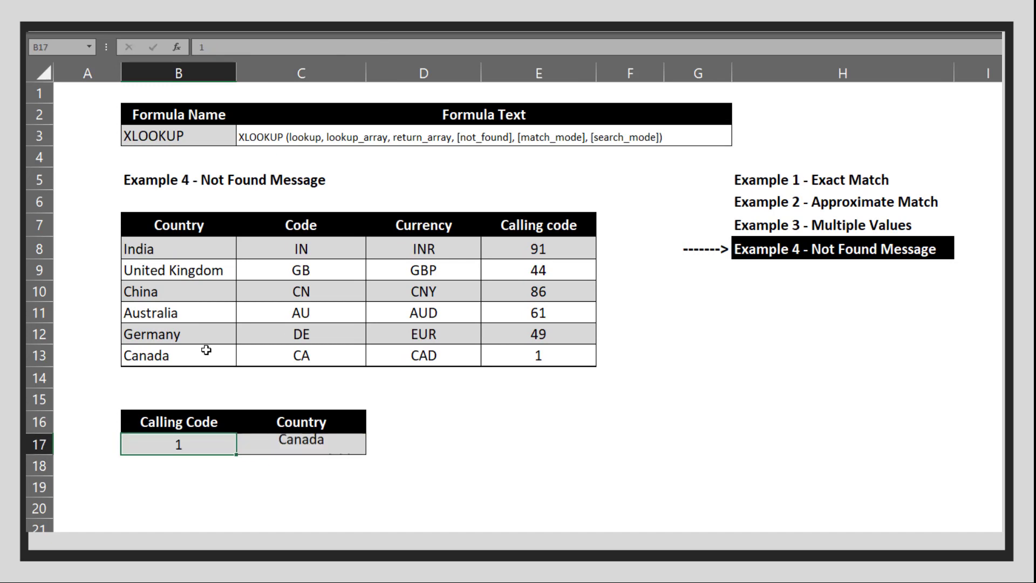
key(Up)
text(91)
key(Return)
key(Up)
key(Up)
key(Down)
text(100)
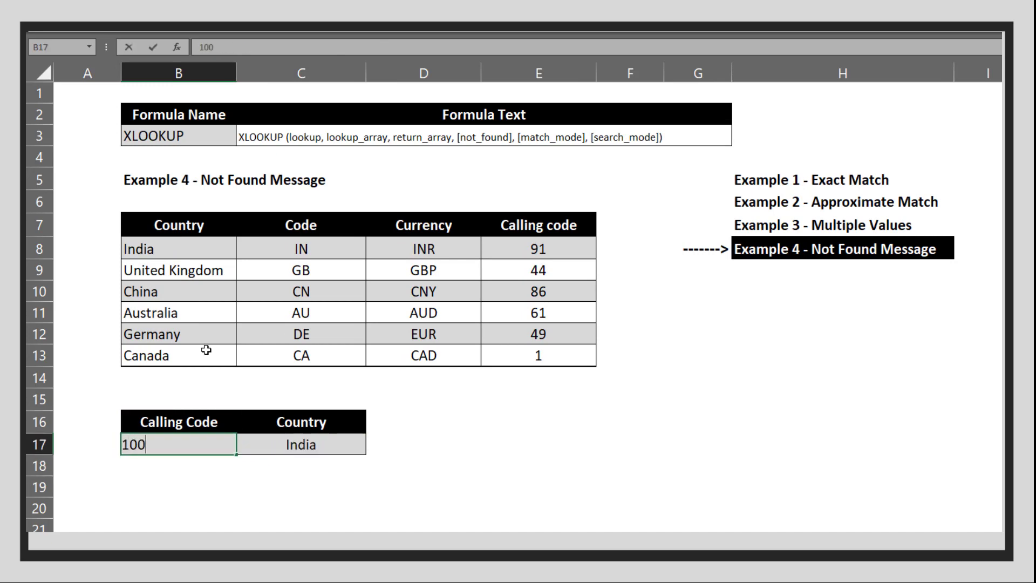
key(Return)
key(Up)
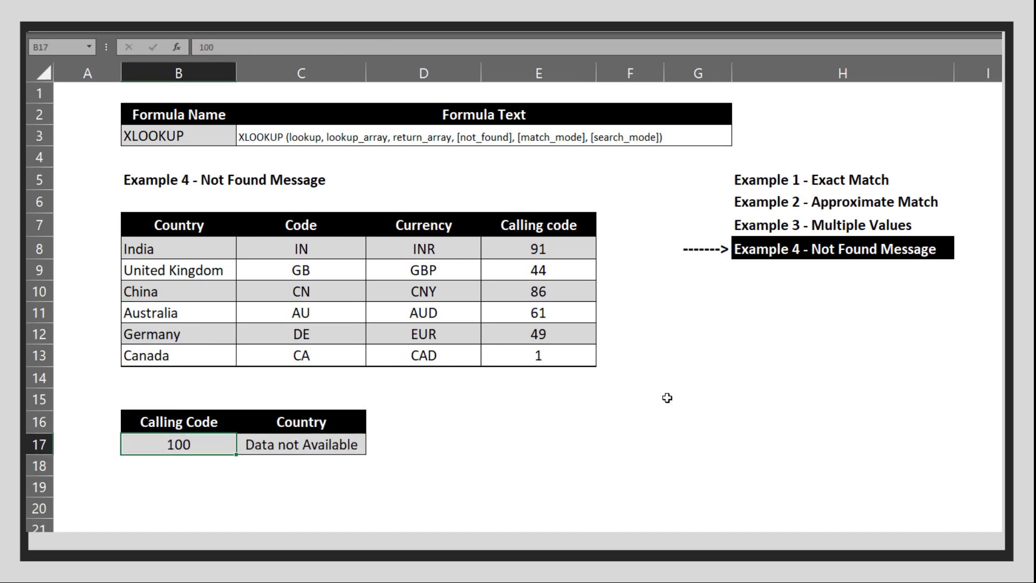